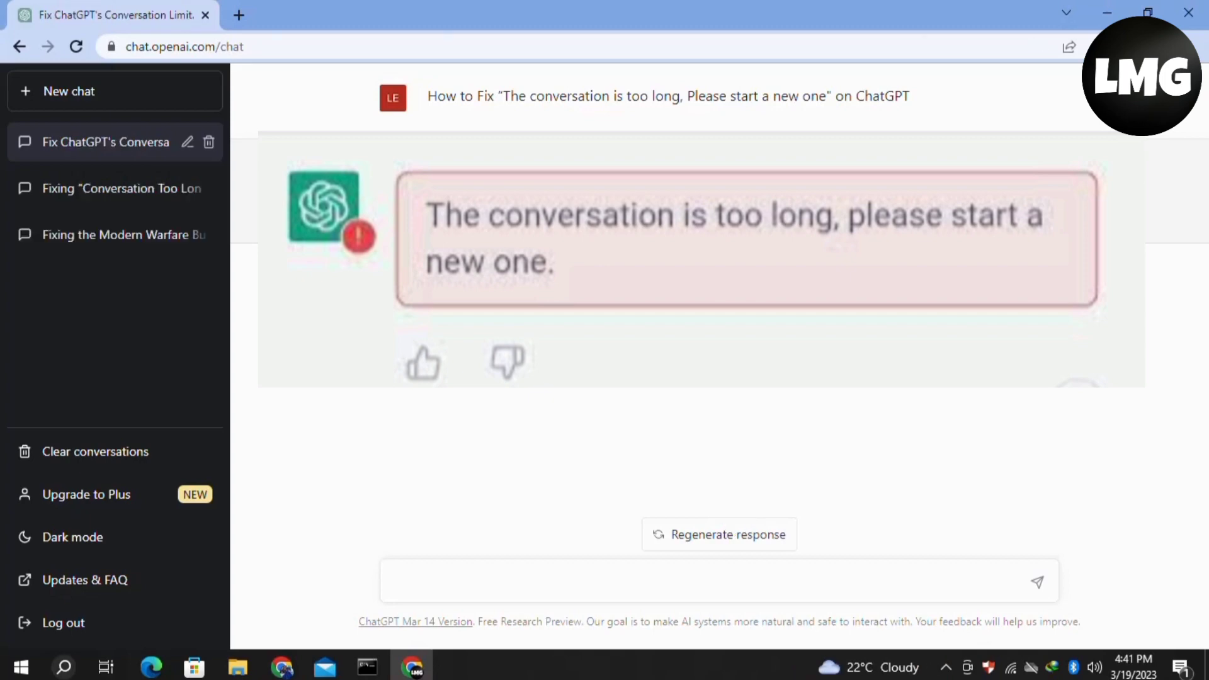
# Begin a new chat and send the pasted question on fixing the 'conversation is too long' error
pyautogui.click(24, 91)
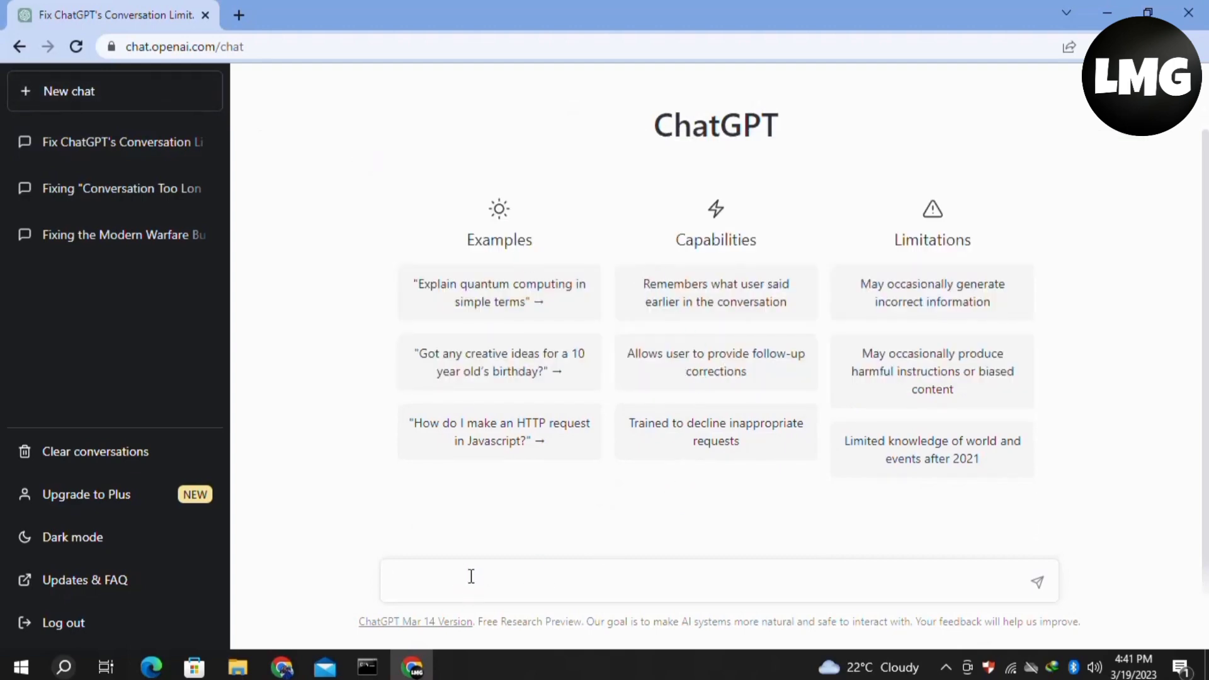
pyautogui.click(471, 576)
pyautogui.write('How to Fix "The conversation is too long, Please start a new one" on ChatGPT')
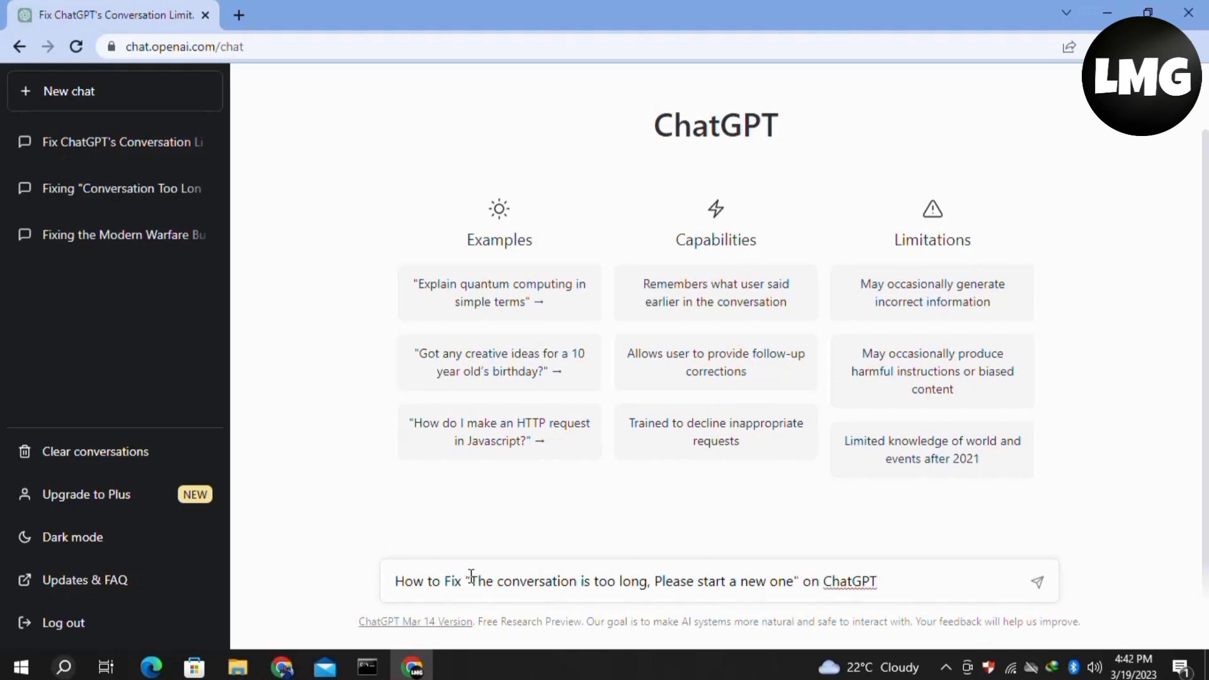
pyautogui.press('Return')
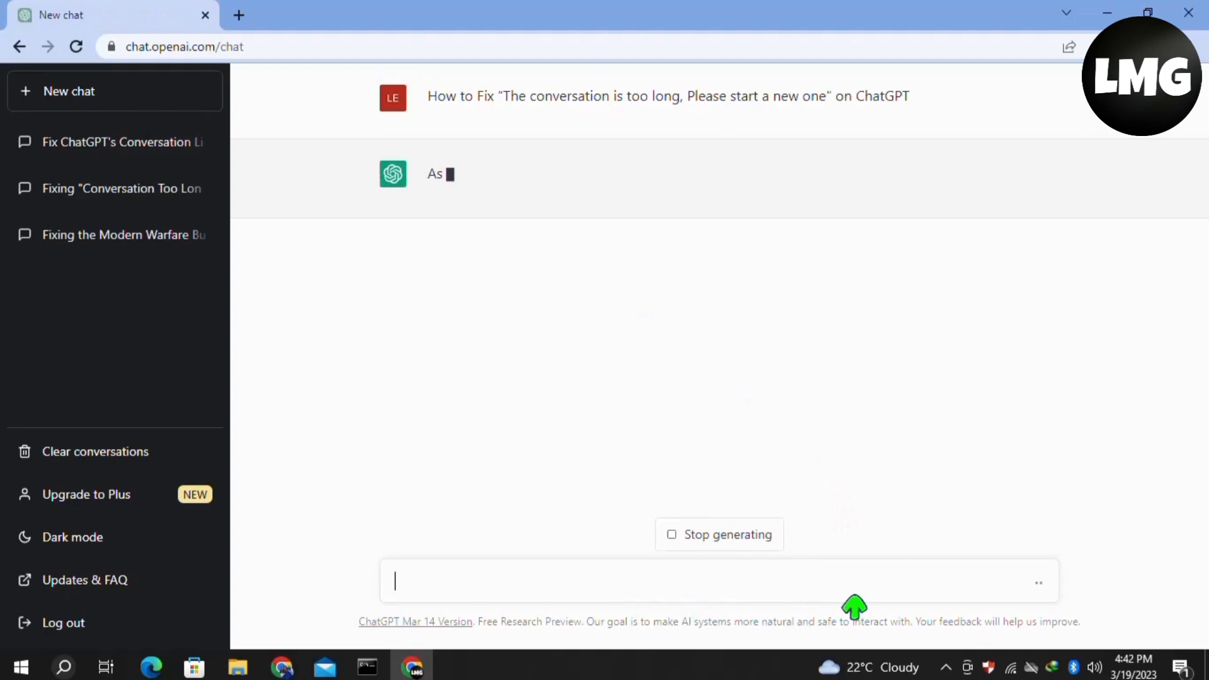
# Stop the reply being generated, then clear all past conversations and confirm the deletion
pyautogui.click(677, 532)
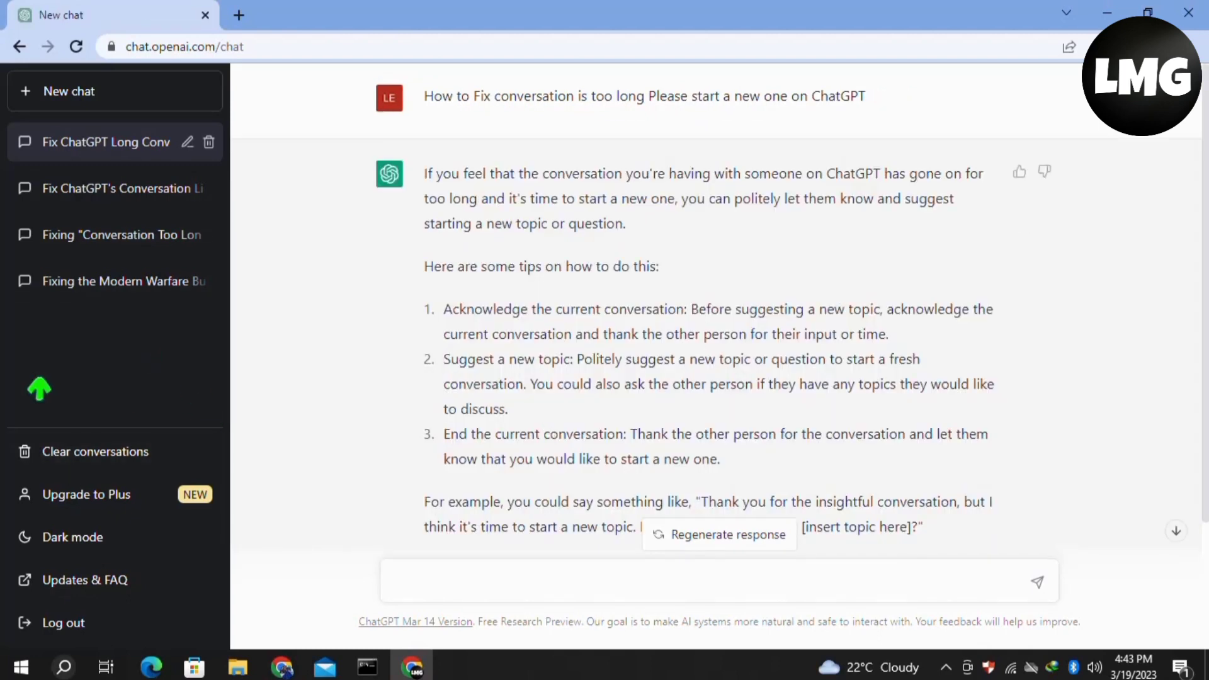
pyautogui.click(23, 451)
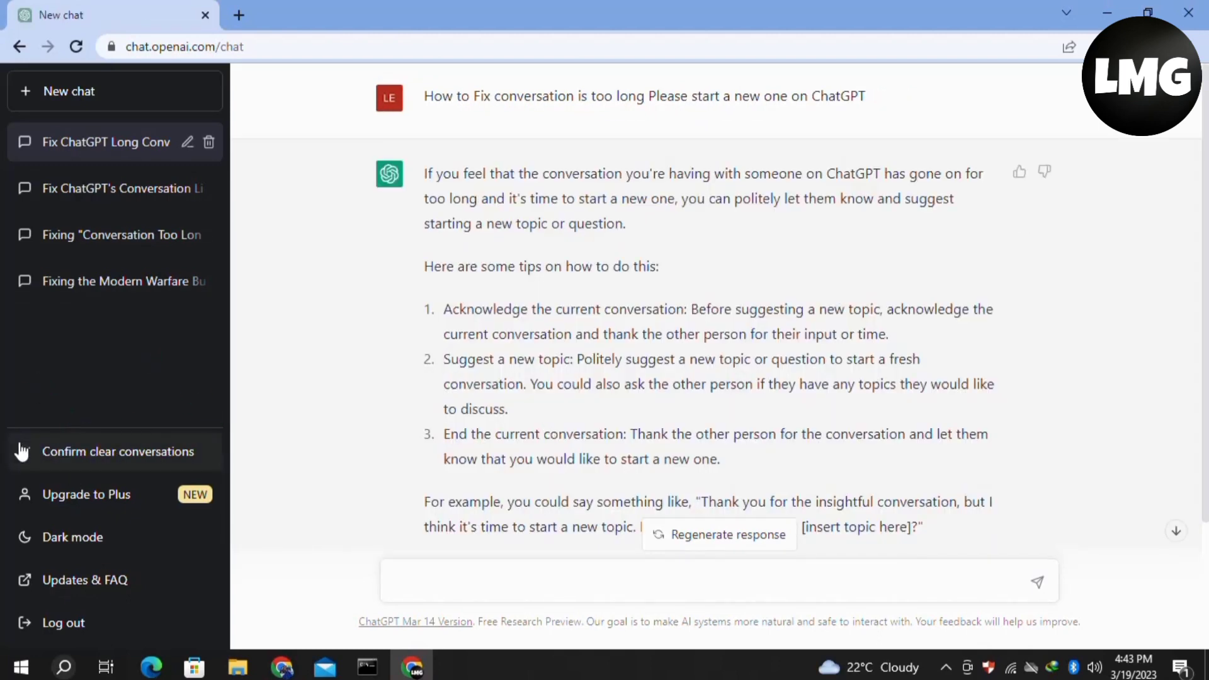
pyautogui.click(97, 457)
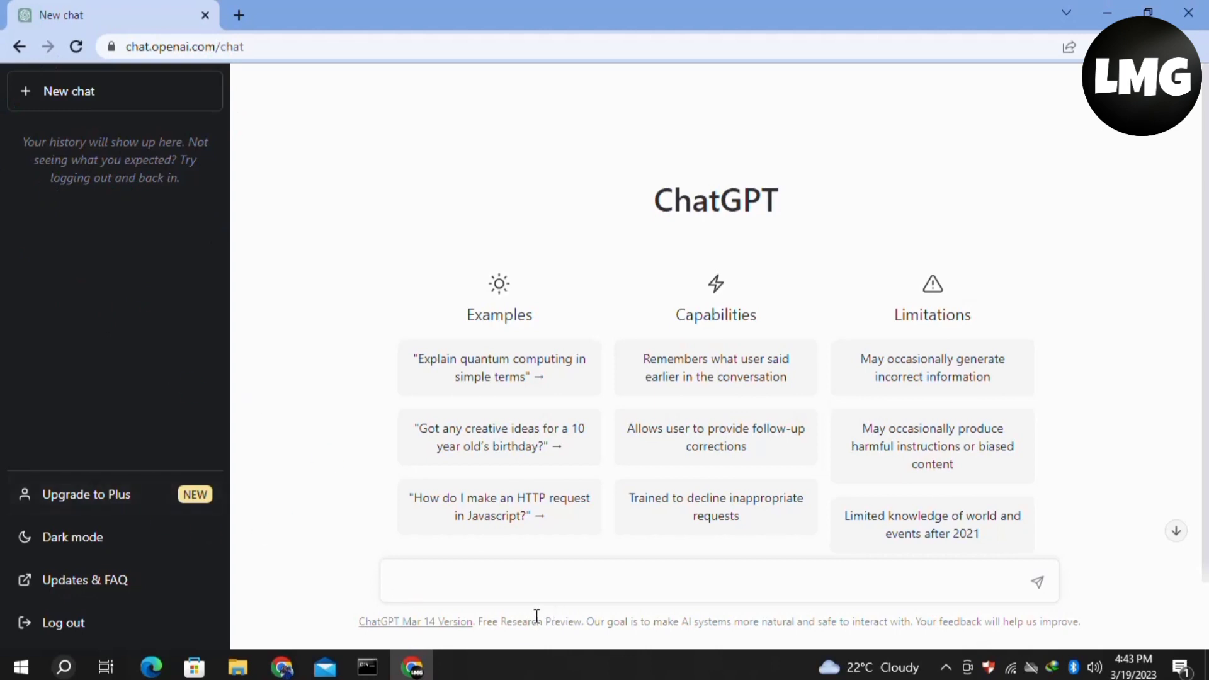
# Paste and send the 'conversation is too long' fix question again in the emptied chat
pyautogui.click(483, 591)
pyautogui.write('How to Fix "The conversation is too long, Please start a new one" on ChatGPT')
pyautogui.press('Return')
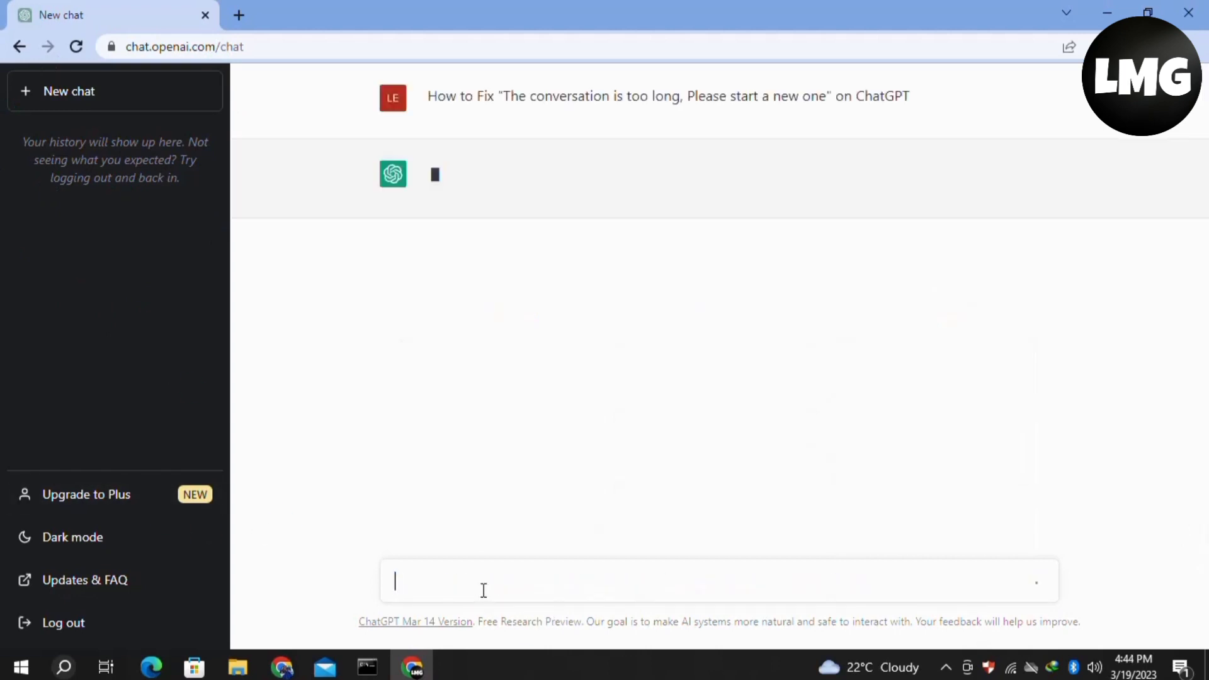